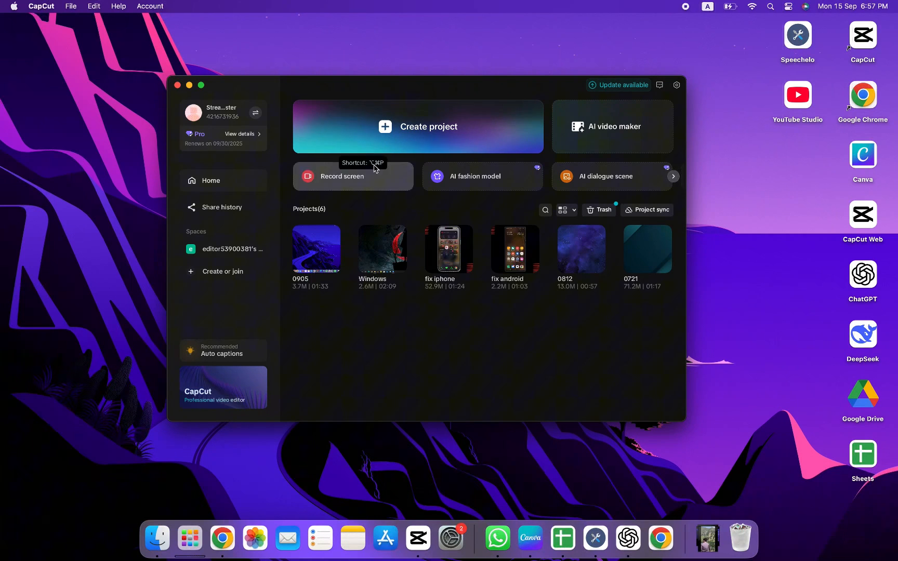
Create a project, import the 16-second vertical video and place it on the timeline.
left_click(412, 137)
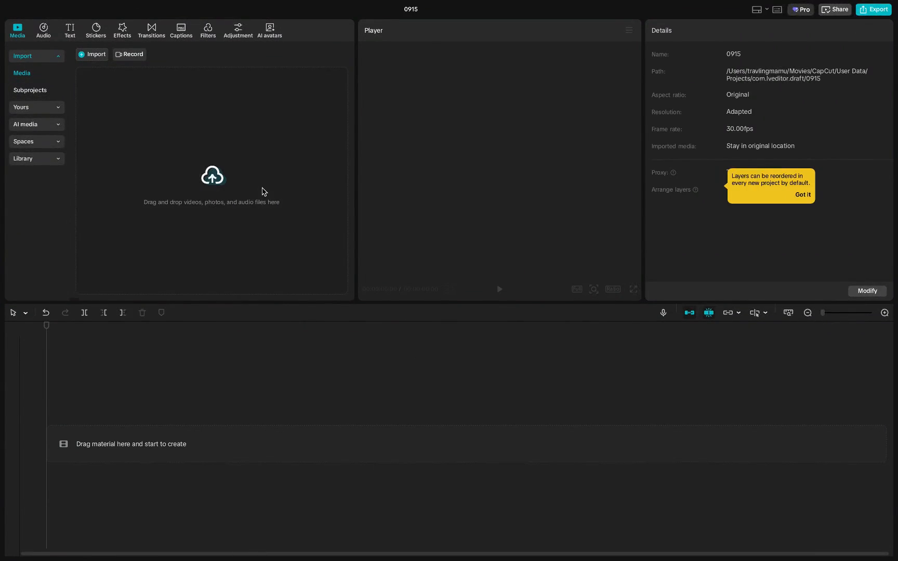
left_click(263, 192)
left_click(640, 390)
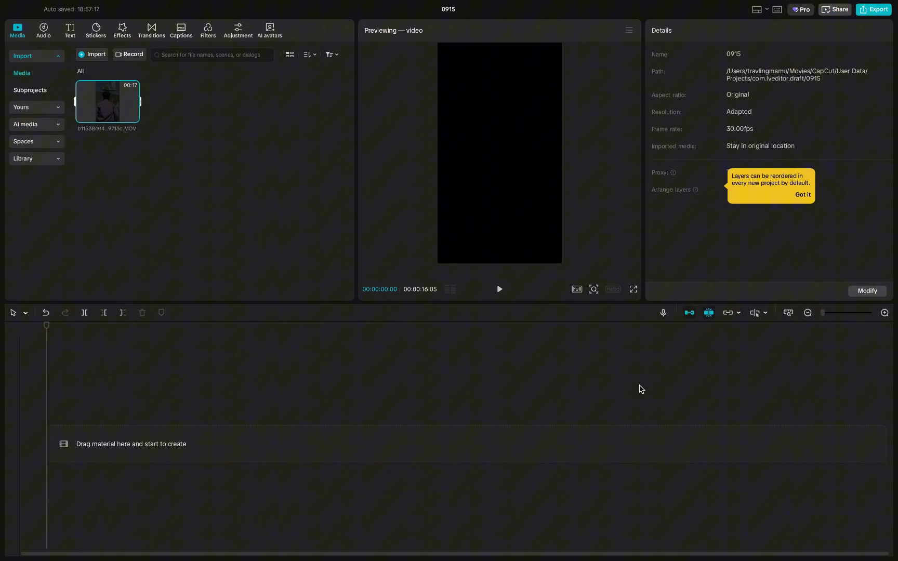
left_click_drag(107, 102, 102, 432)
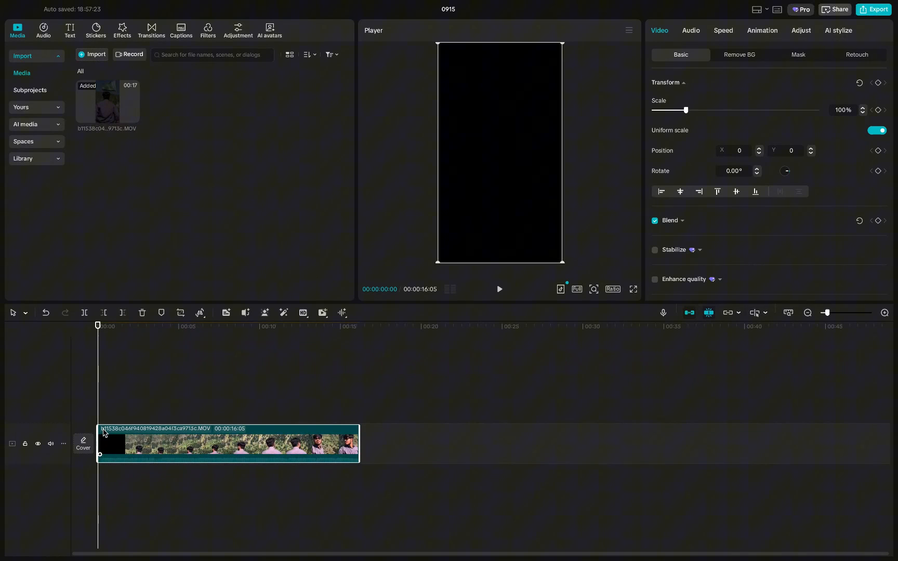
Play the clip preview briefly and pause it.
key("space")
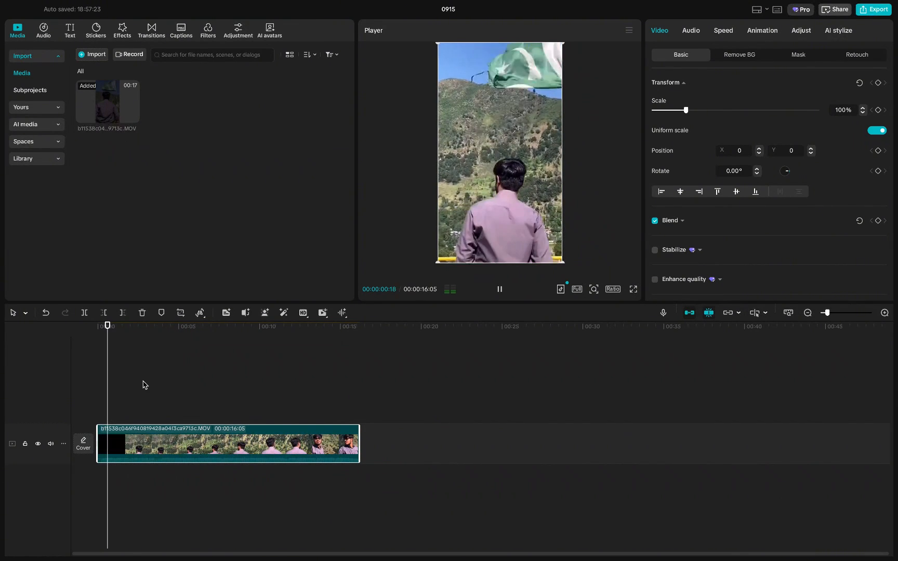
key("space")
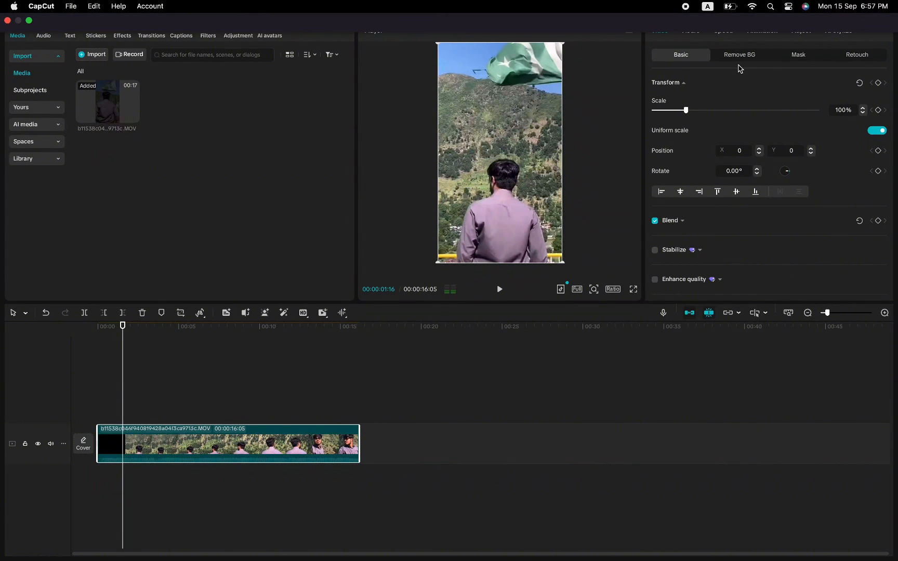
Apply Auto removal in Remove BG so only the person remains over black.
left_click(743, 63)
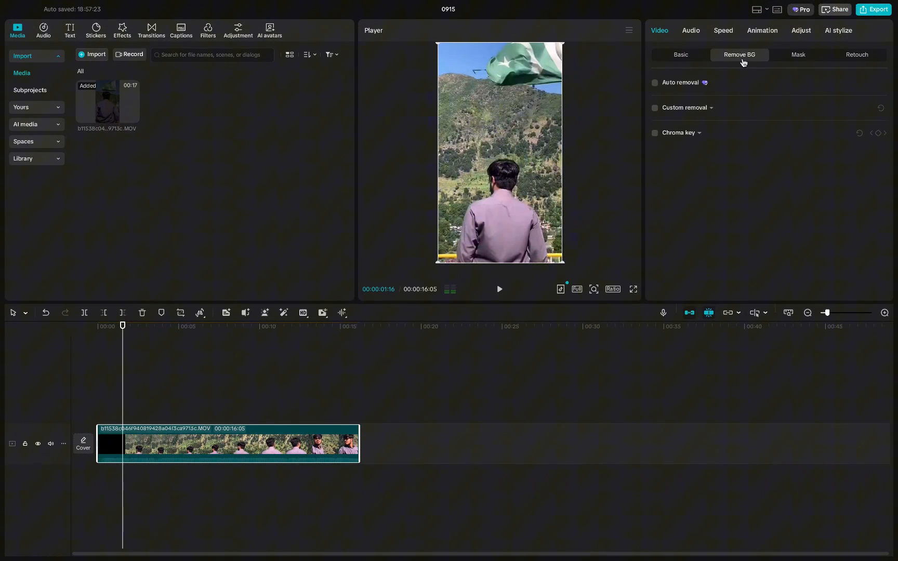
left_click(655, 84)
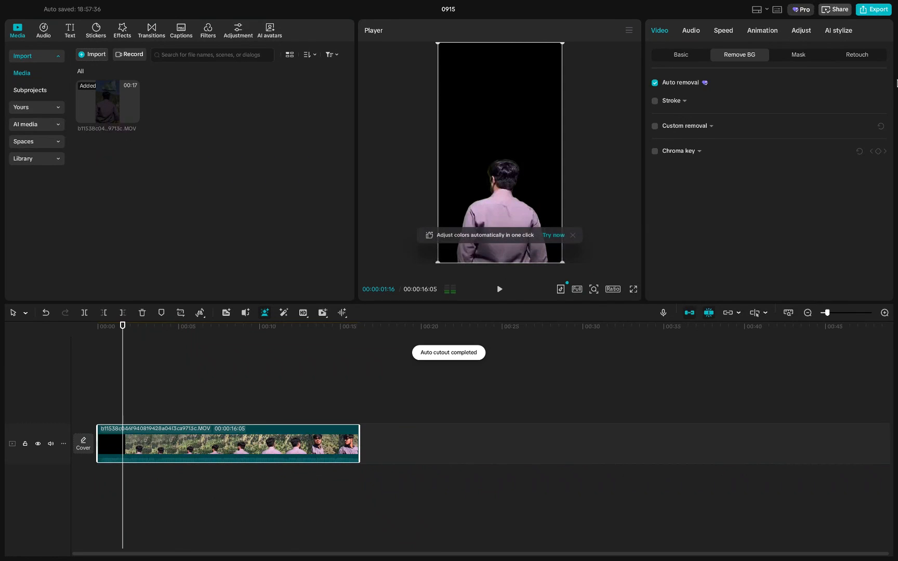
Play back the cutout clip showing the person against black.
key("space")
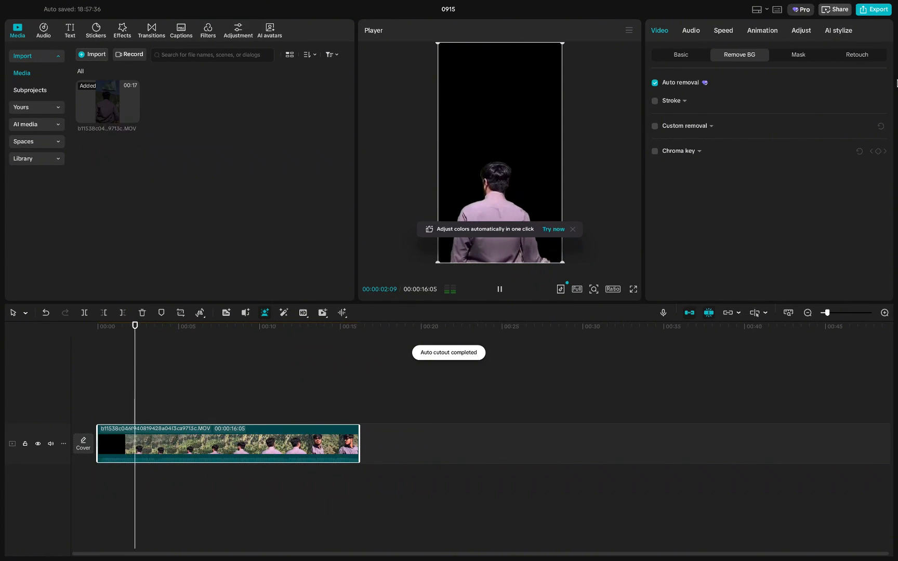